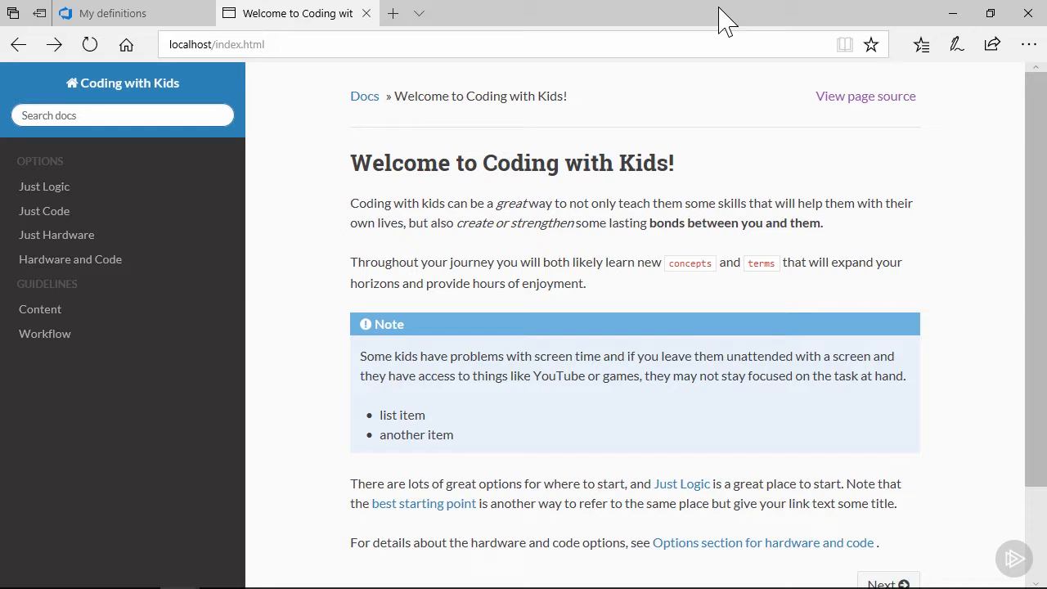
# View the home page's reStructuredText source and return to the rendered documentation page
pyautogui.click(874, 99)
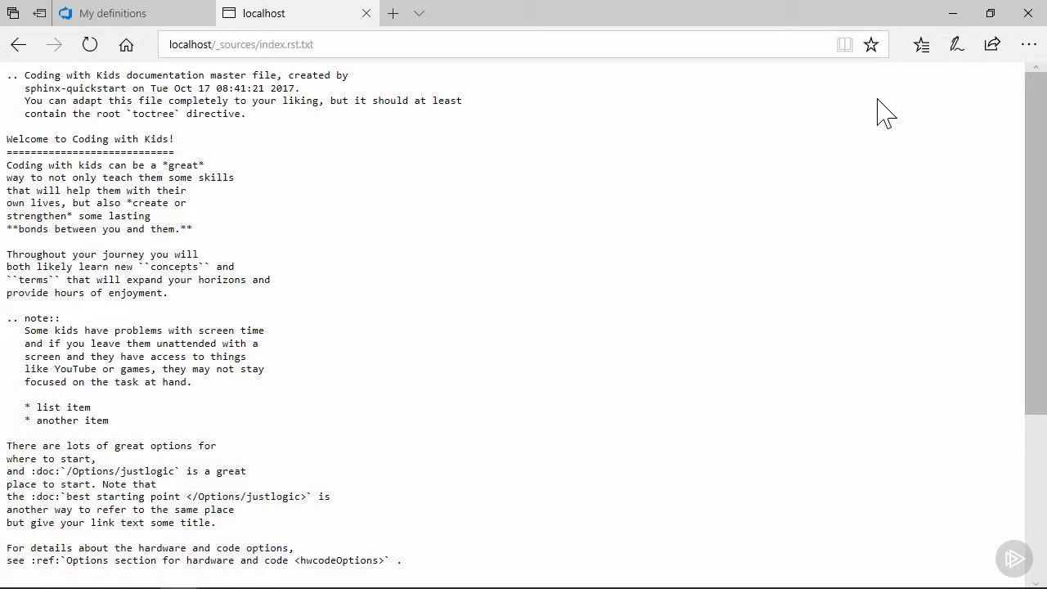
pyautogui.click(19, 51)
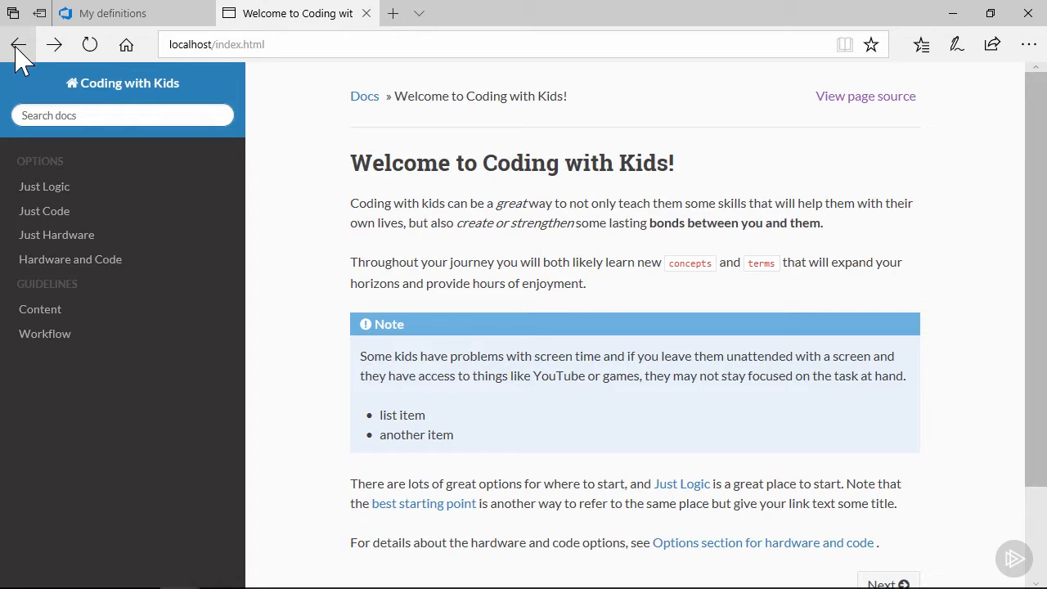
# Open the coding-with-kids-CI build definition for editing
pyautogui.click(145, 16)
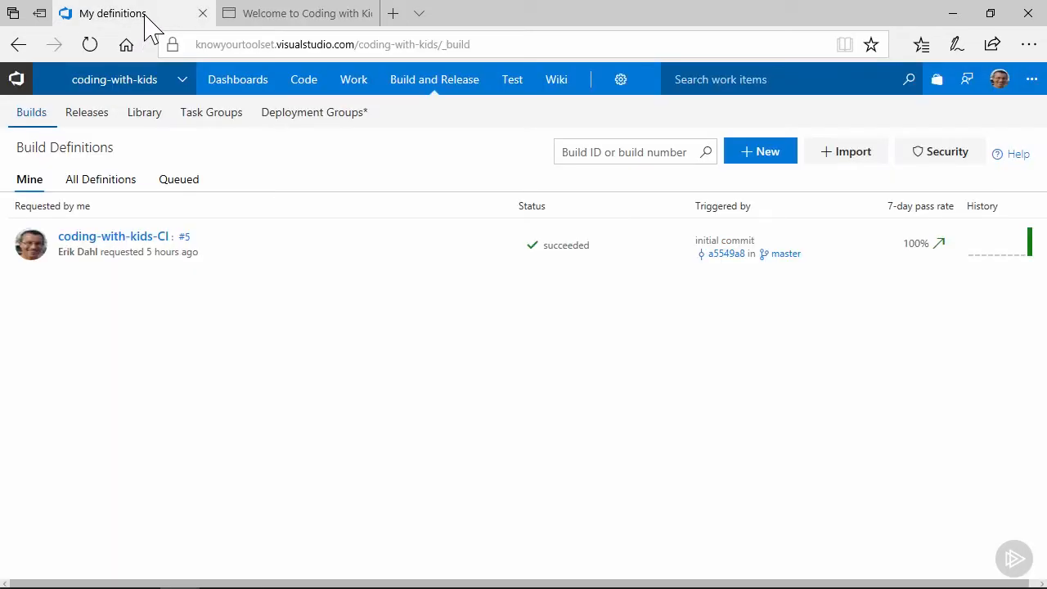
pyautogui.click(490, 247)
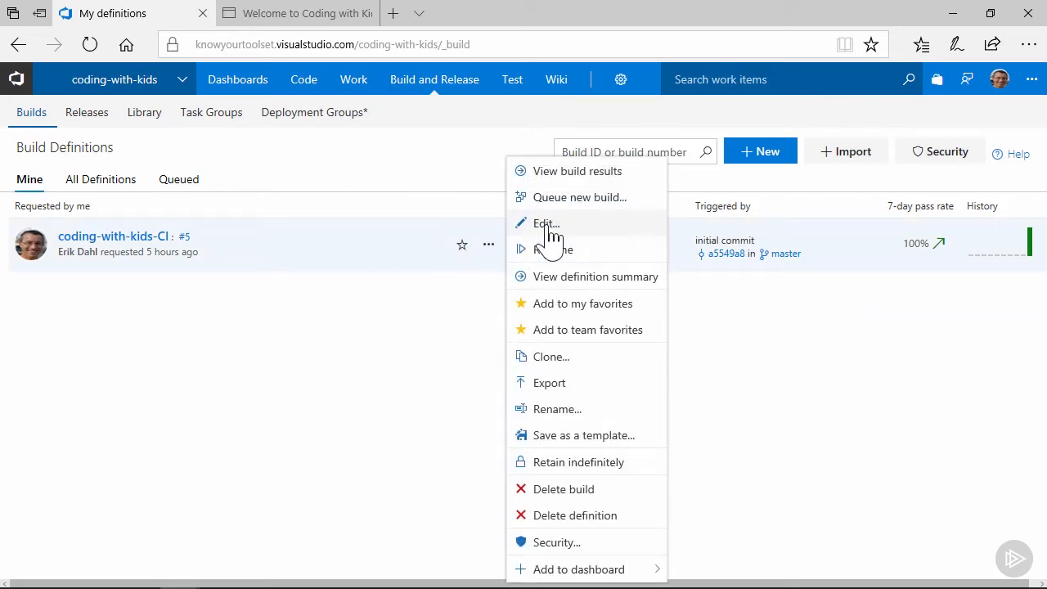
pyautogui.click(548, 227)
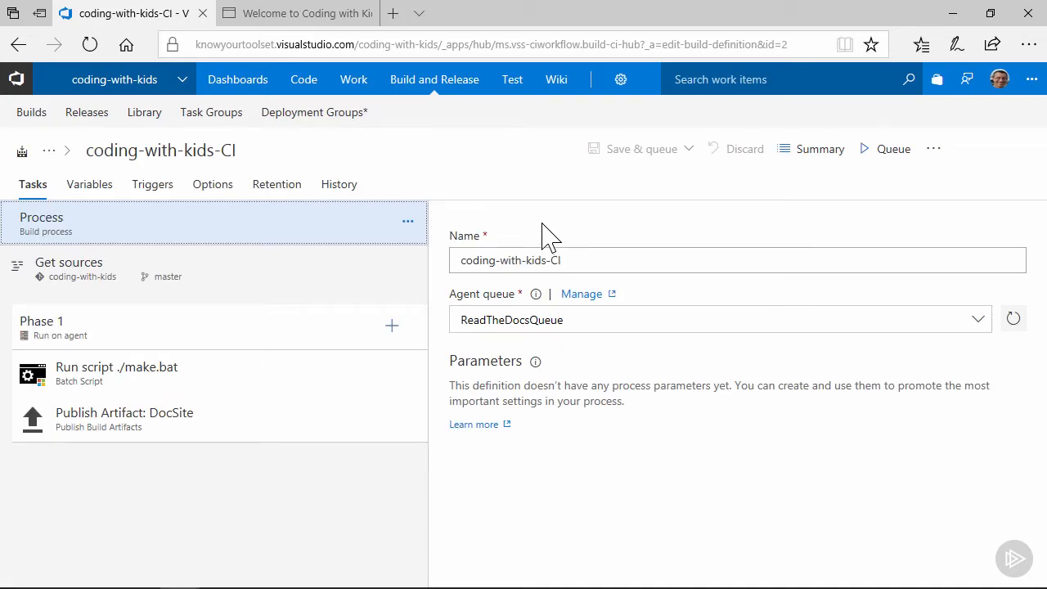
# Enable the continuous integration trigger for the master branch and save the build definition
pyautogui.click(154, 190)
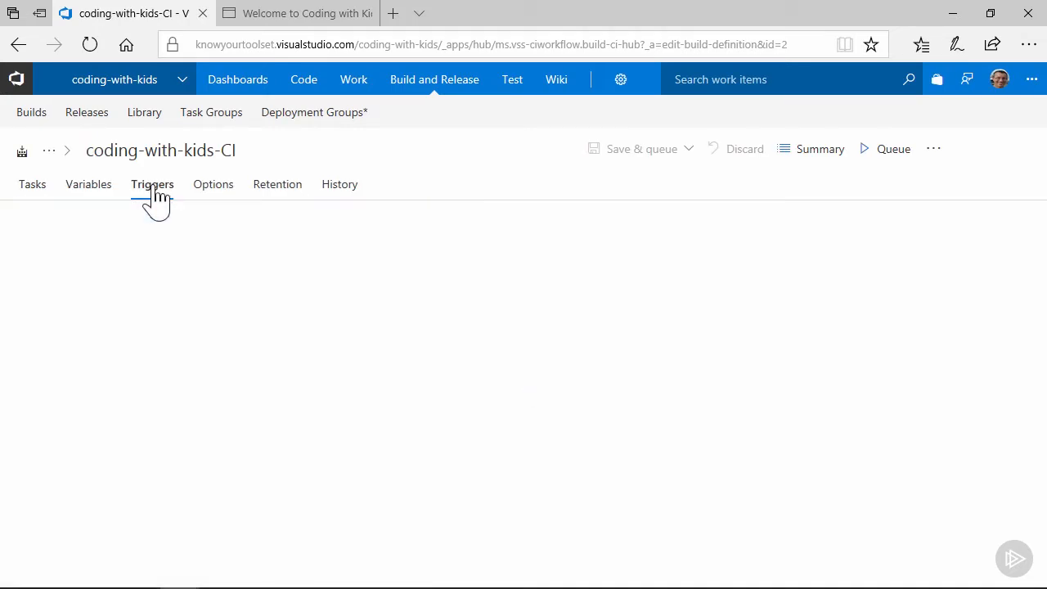
pyautogui.click(37, 296)
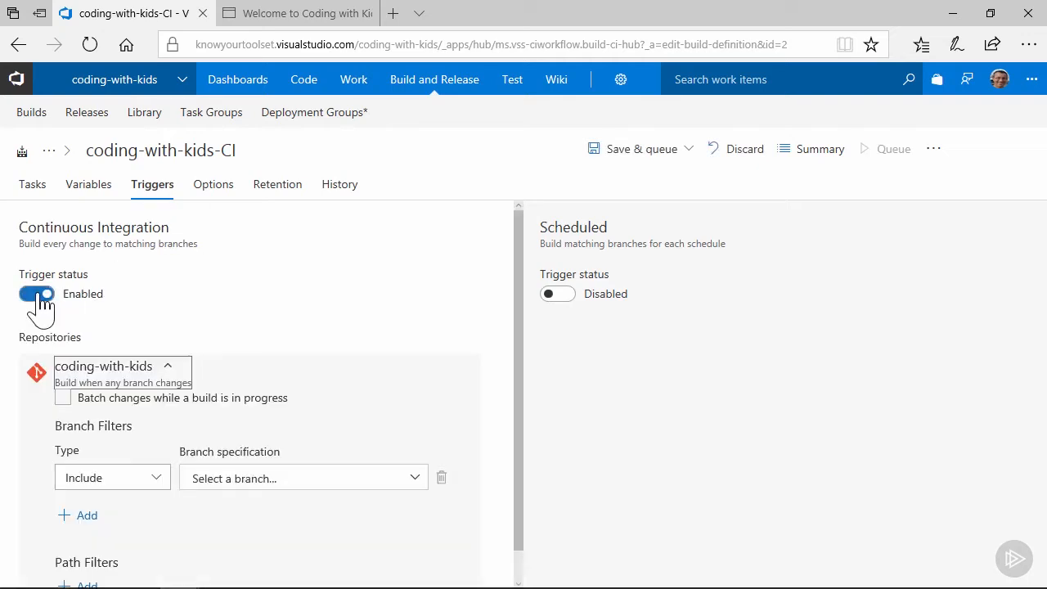
pyautogui.scroll(-1, 254, 296)
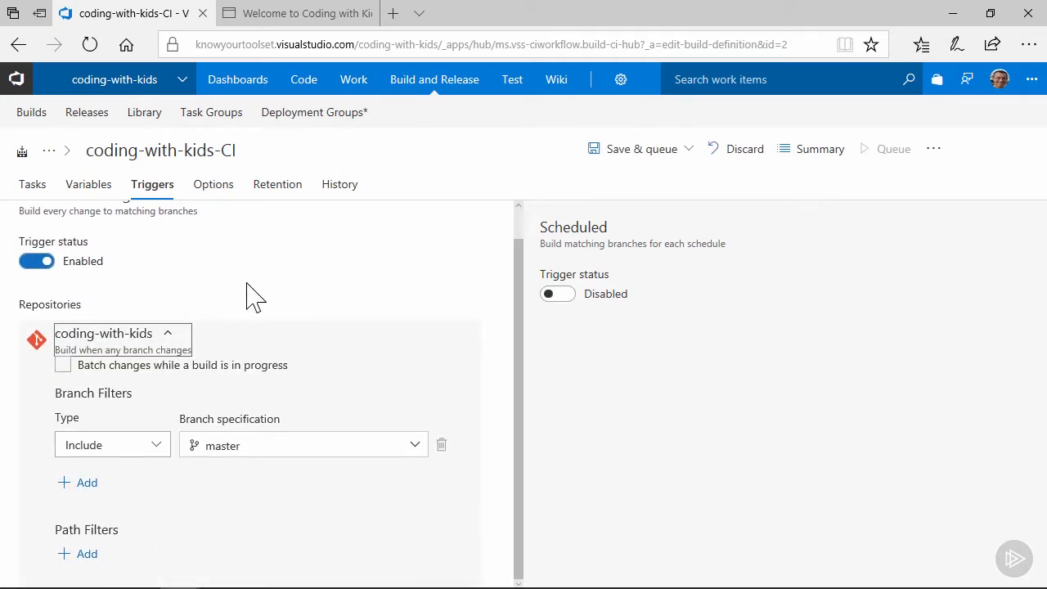
pyautogui.click(689, 149)
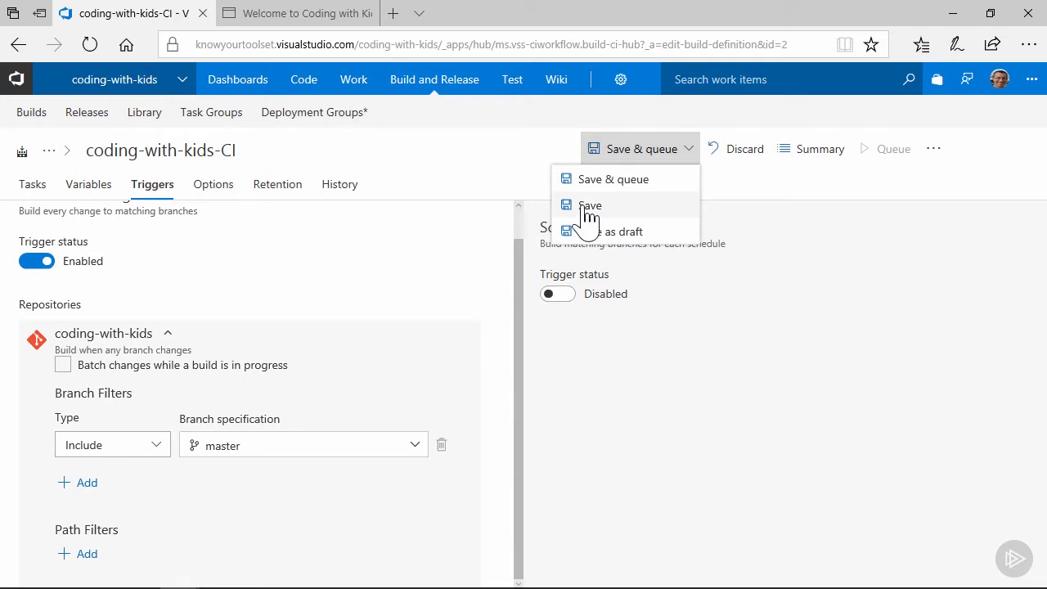
pyautogui.click(584, 204)
pyautogui.click(659, 391)
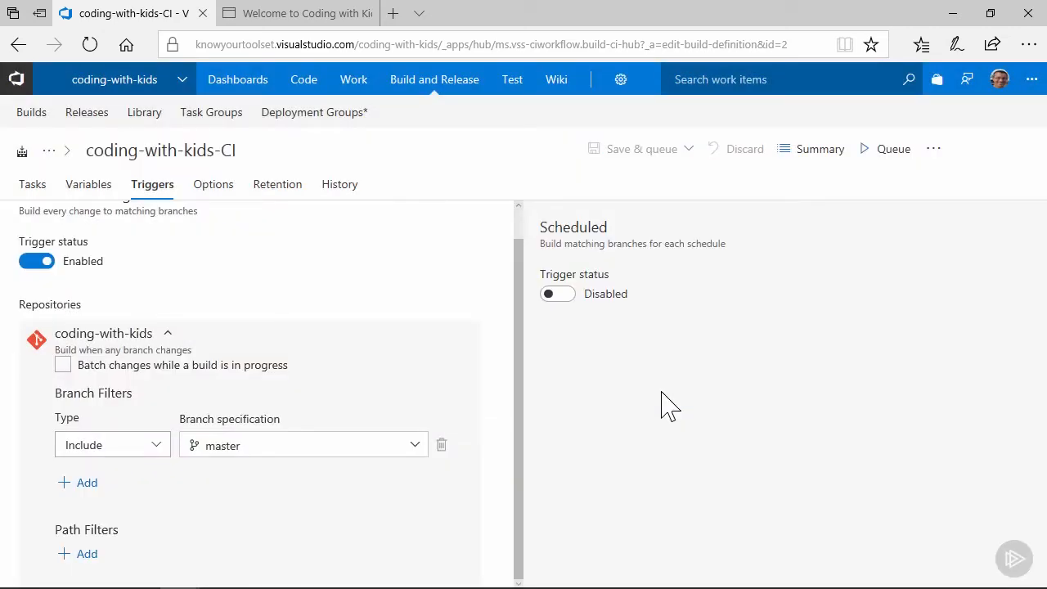
# Open the CodeWithKidsRelease release definition for editing
pyautogui.click(87, 115)
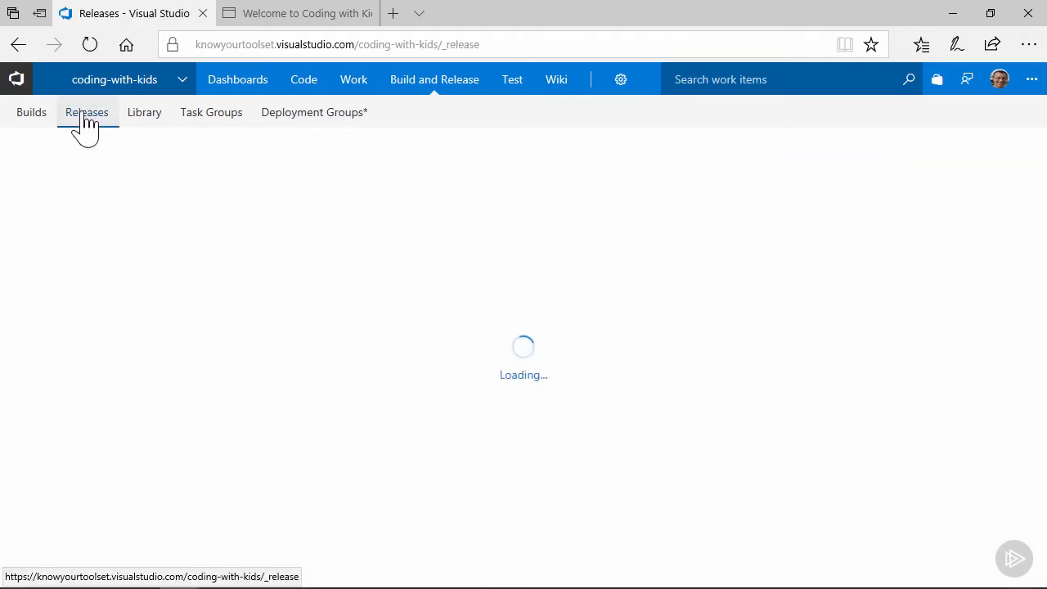
pyautogui.click(180, 262)
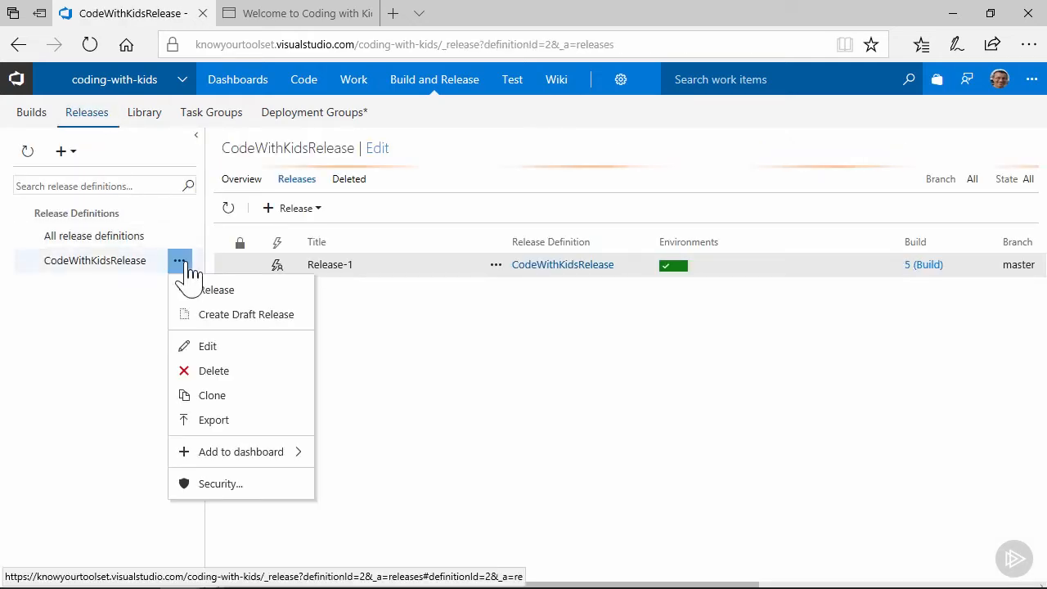
pyautogui.click(208, 346)
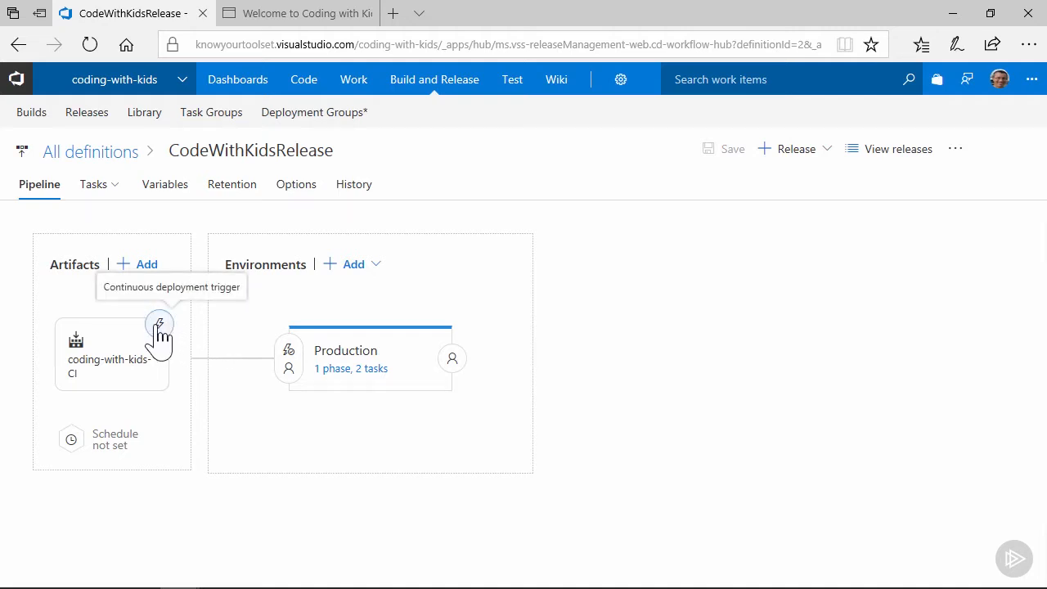
# Enable the artifact's continuous deployment trigger with a master build branch filter and save the release definition
pyautogui.click(159, 326)
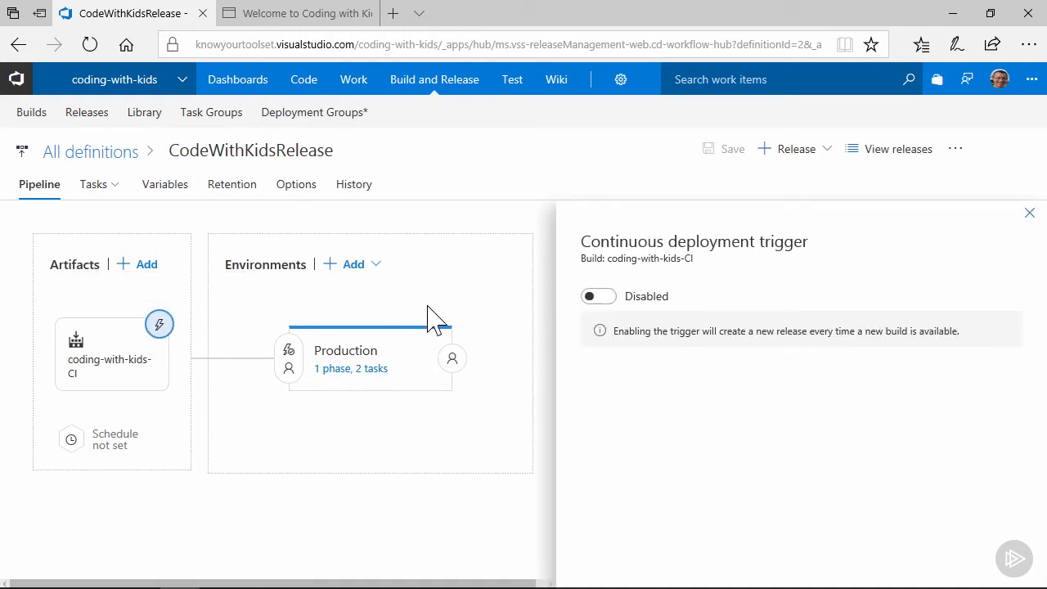
pyautogui.click(596, 299)
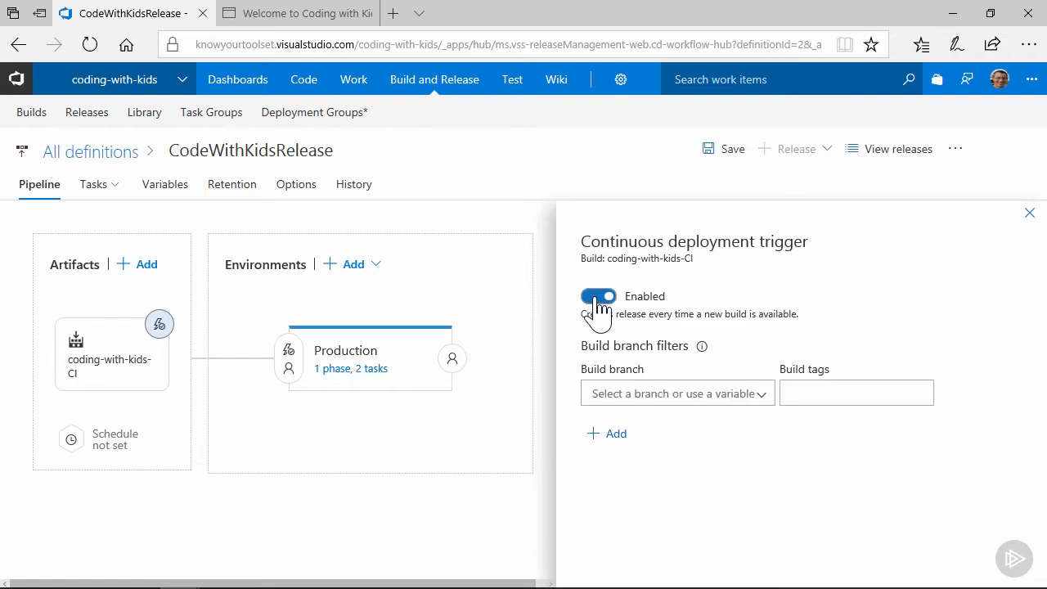
pyautogui.click(762, 401)
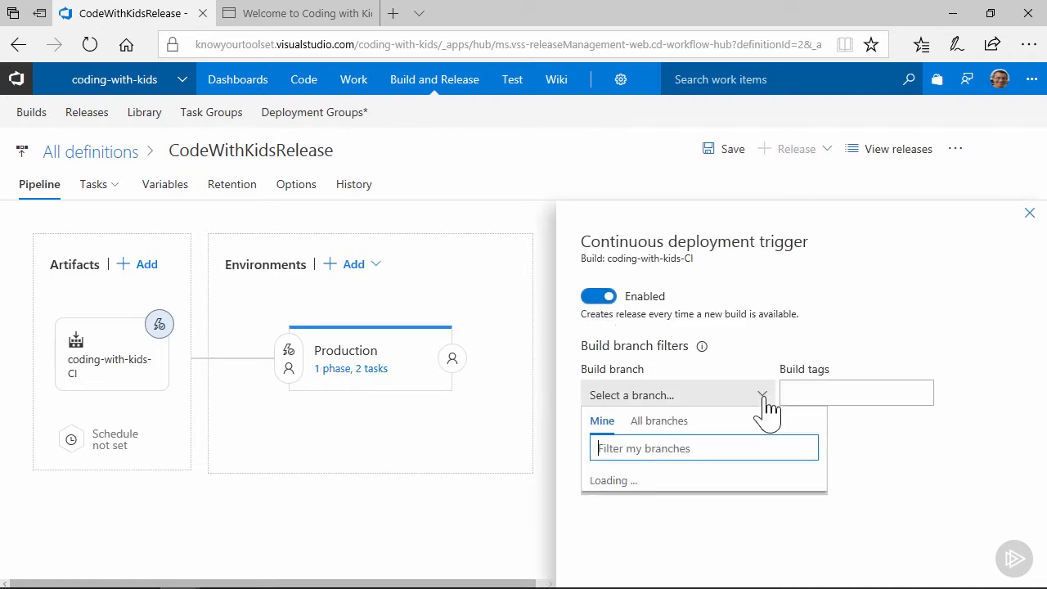
pyautogui.click(605, 481)
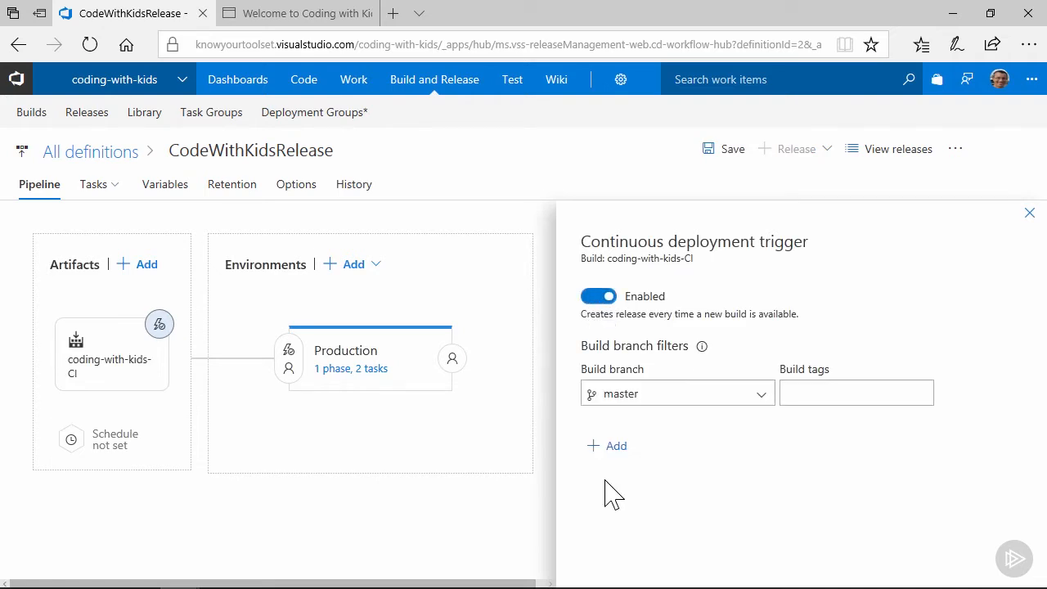
pyautogui.click(729, 156)
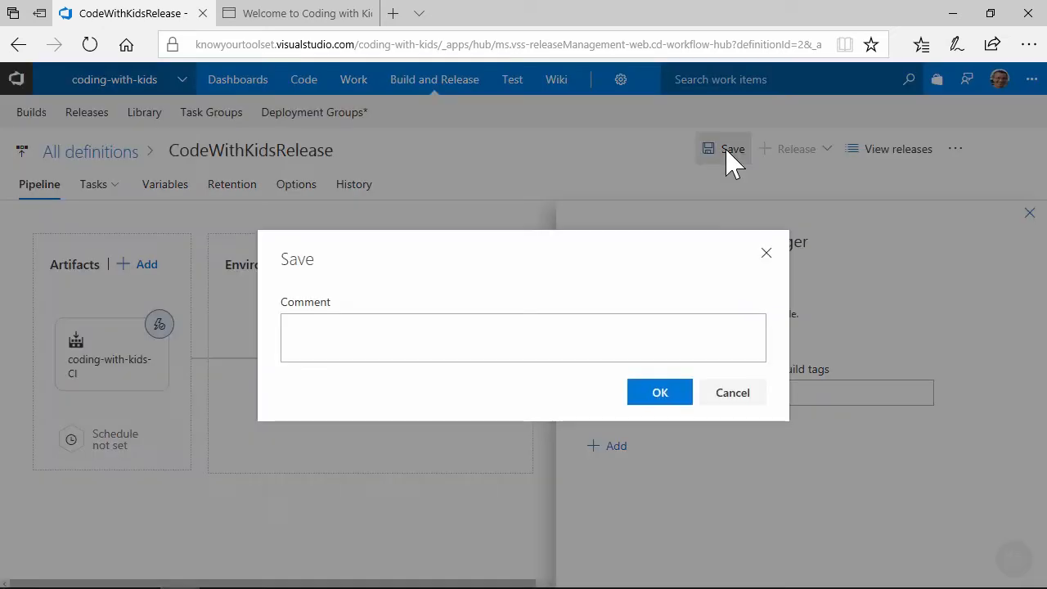
pyautogui.click(664, 396)
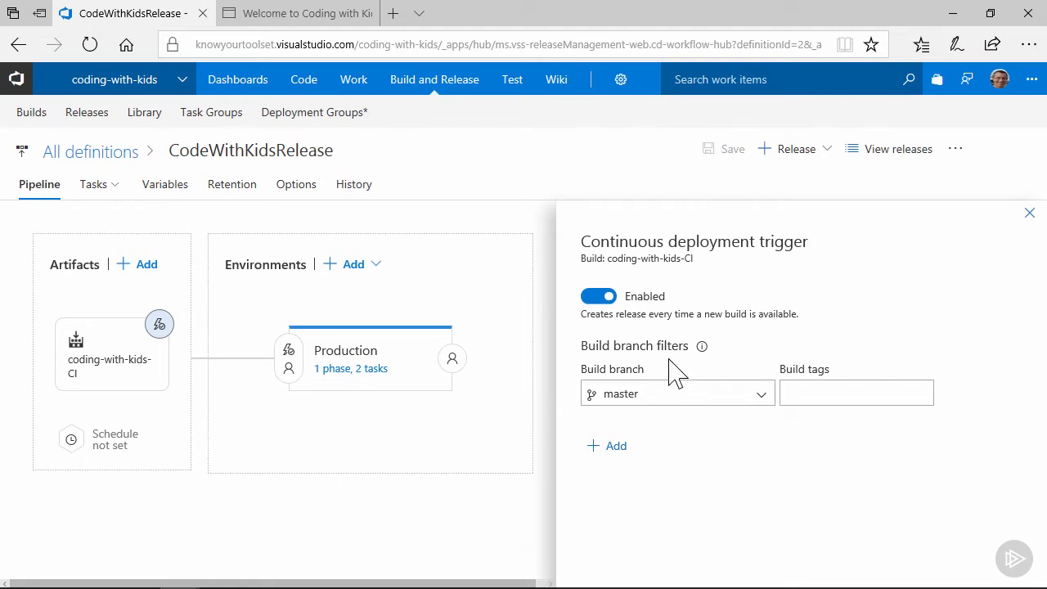
# Open and review the branch policies of the master branch in the coding-with-kids repository
pyautogui.click(307, 82)
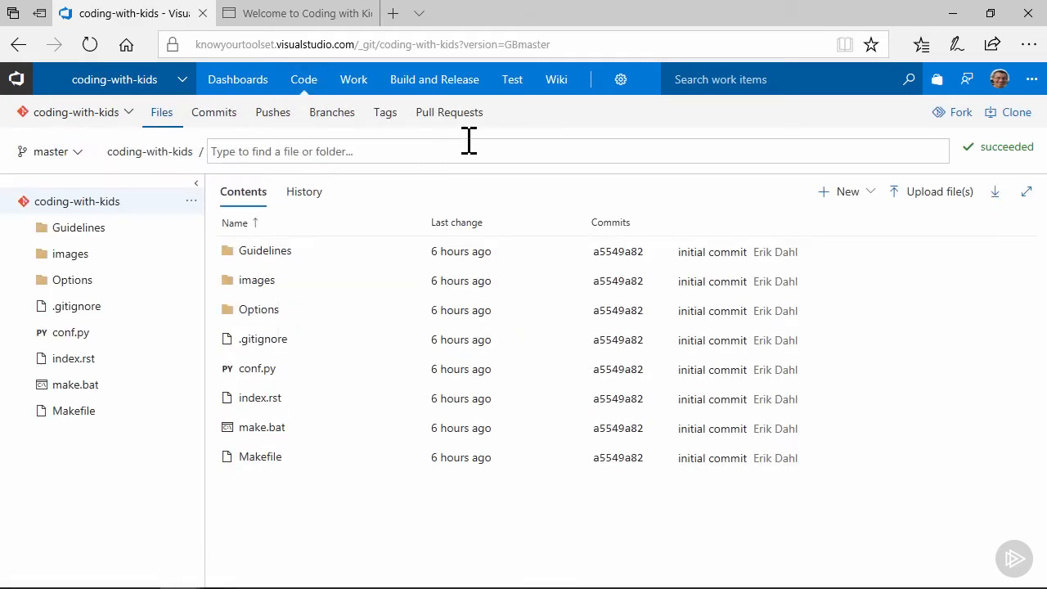
pyautogui.click(331, 118)
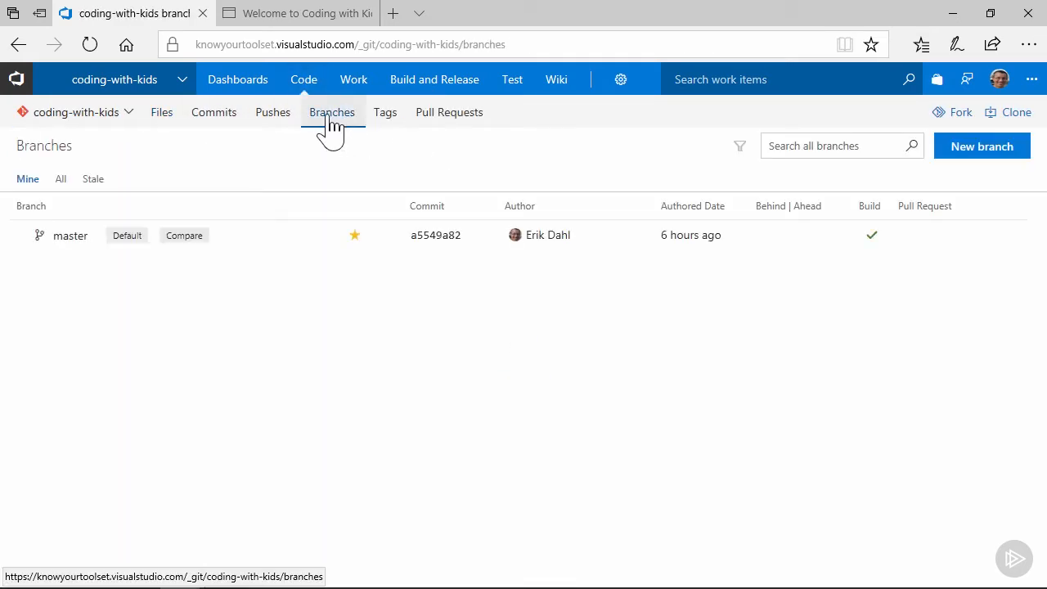
pyautogui.click(381, 235)
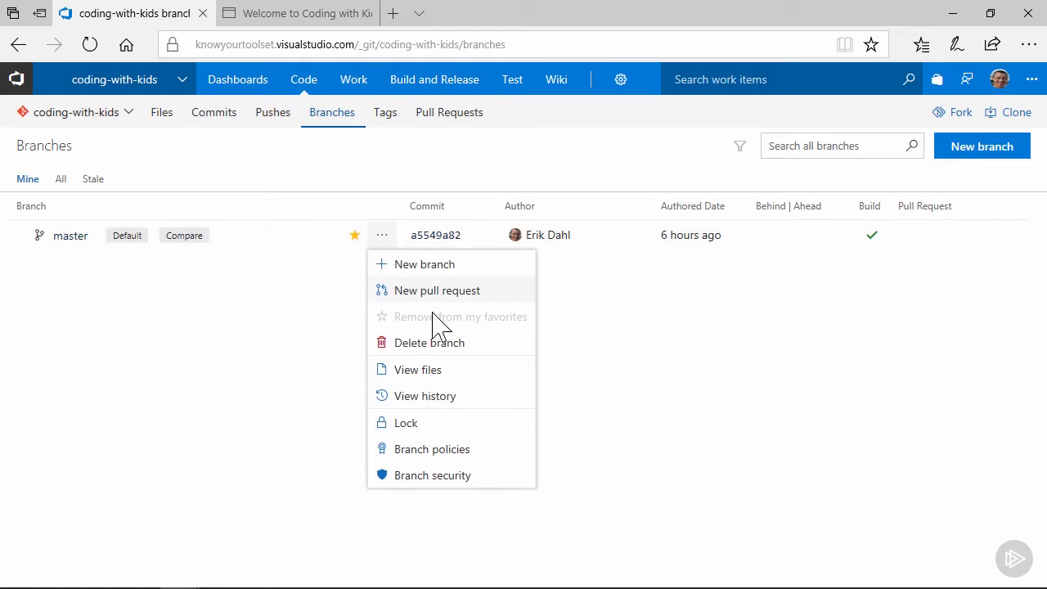
pyautogui.click(453, 450)
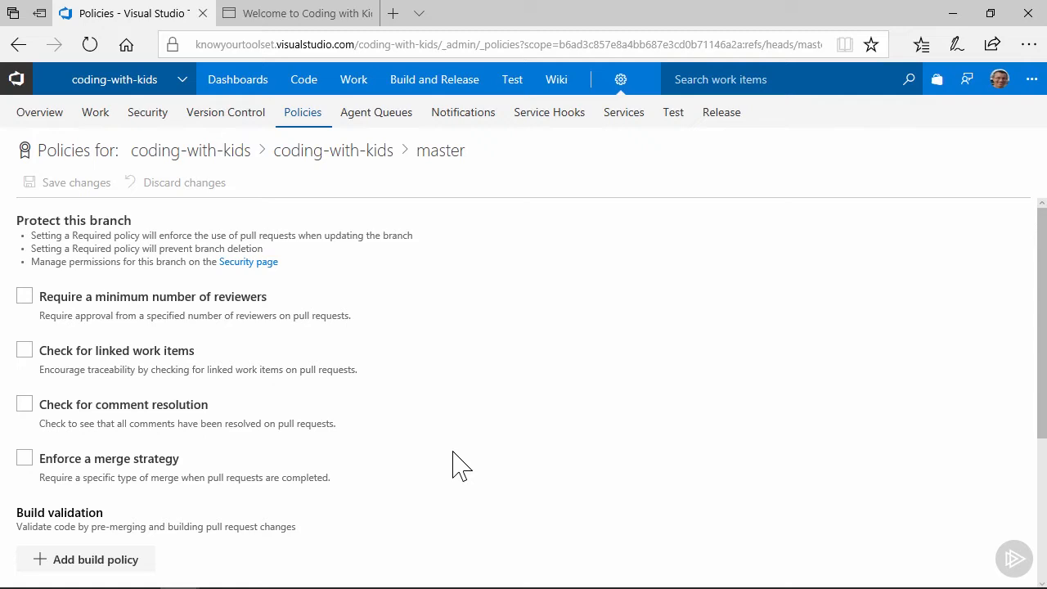
pyautogui.scroll(-3, 454, 466)
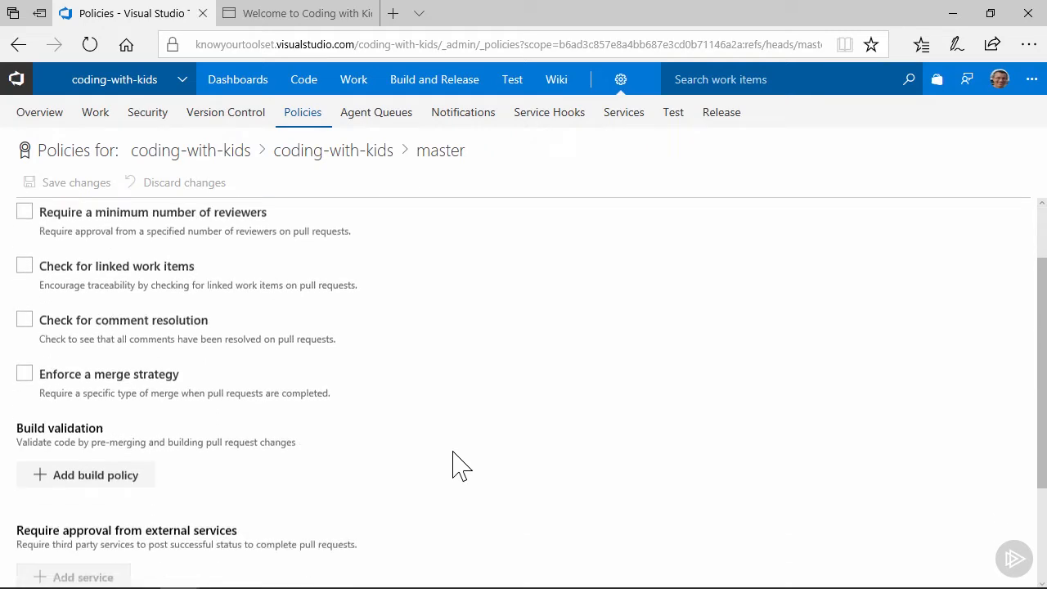
pyautogui.scroll(3, 460, 466)
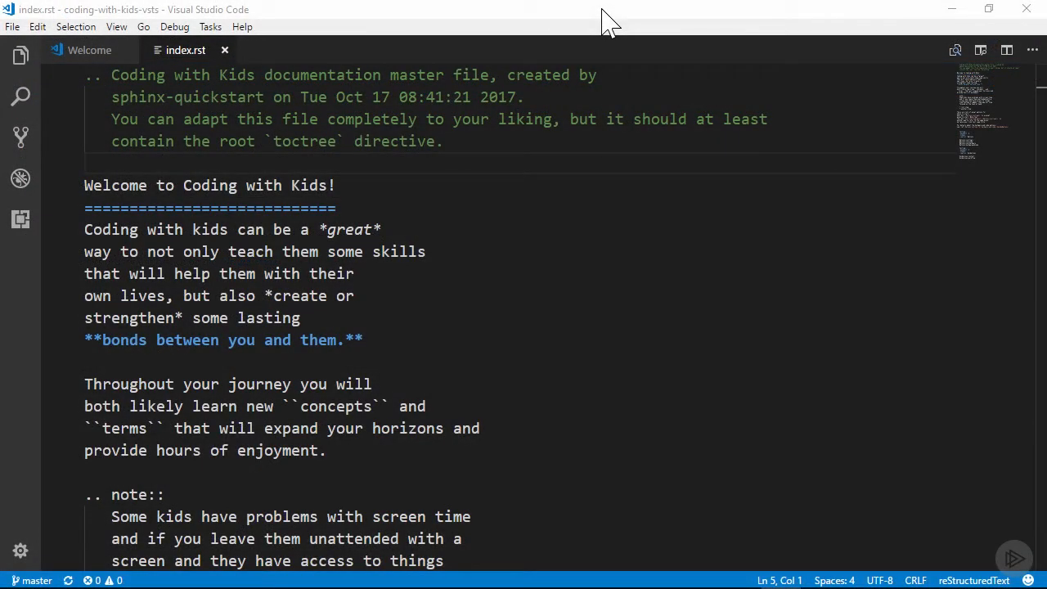
# Insert a :github_url: field with the pasted repository link above the title in index.rst and save the file
pyautogui.click(92, 163)
pyautogui.press('Return')
pyautogui.press('Return')
pyautogui.press('Up')
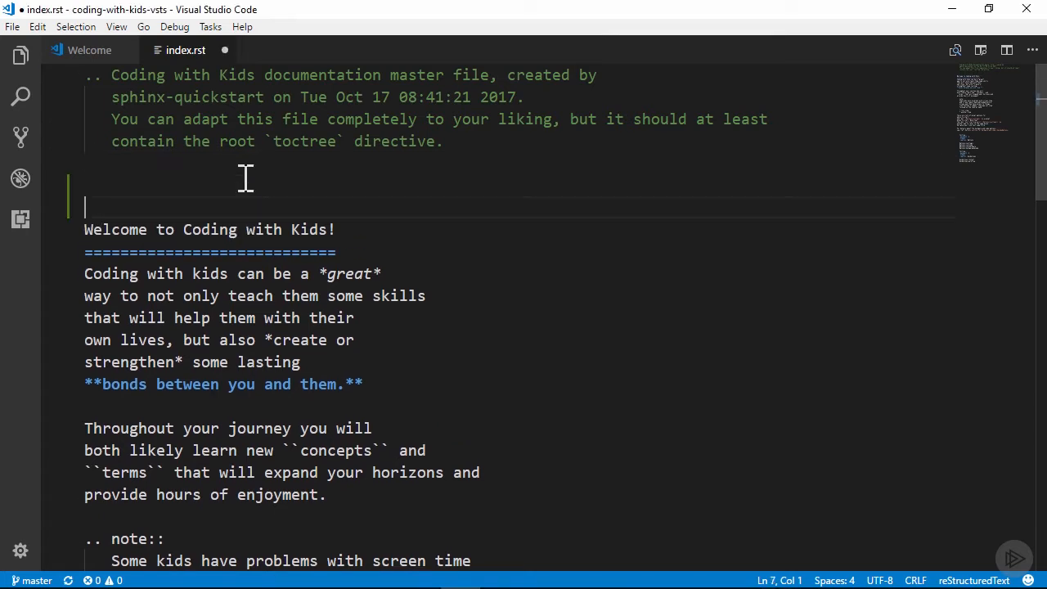
pyautogui.hotkey('ctrl', 'v')
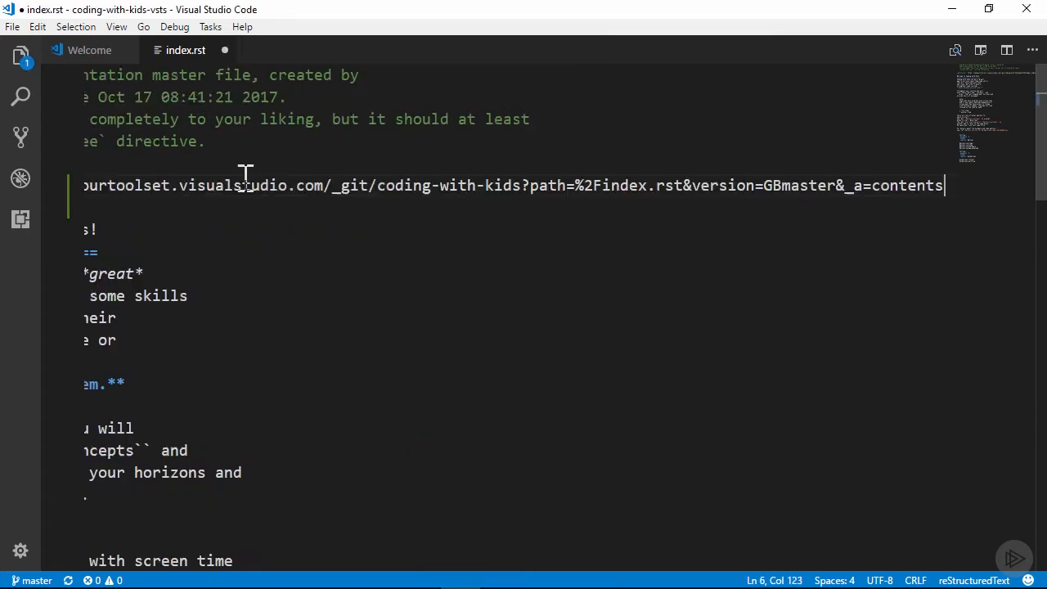
pyautogui.press('Home')
pyautogui.write(':github_url:')
pyautogui.press('Home')
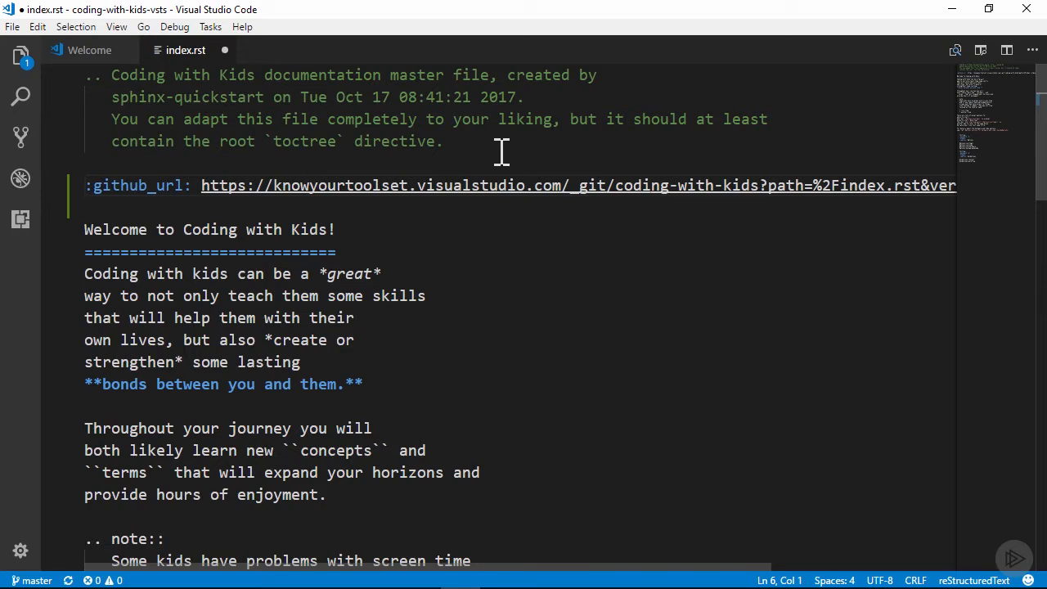
pyautogui.moveTo(642, 575); pyautogui.dragTo(725, 567)
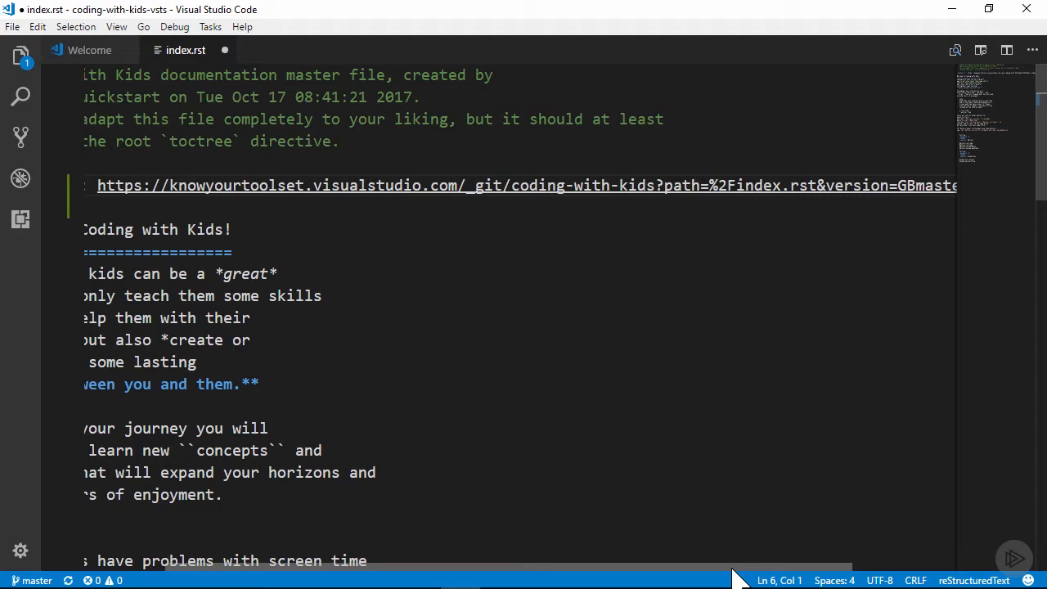
pyautogui.moveTo(732, 568); pyautogui.dragTo(594, 577)
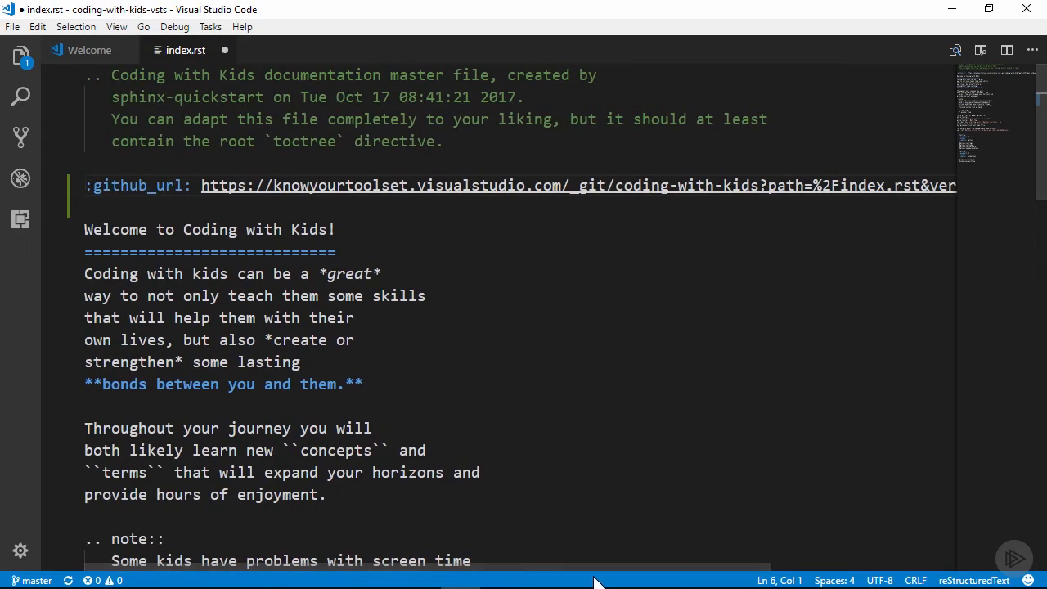
pyautogui.hotkey('ctrl', 's')
# Commit the change with the message "added git link" and push it to the remote
pyautogui.click(20, 138)
pyautogui.write('added git link')
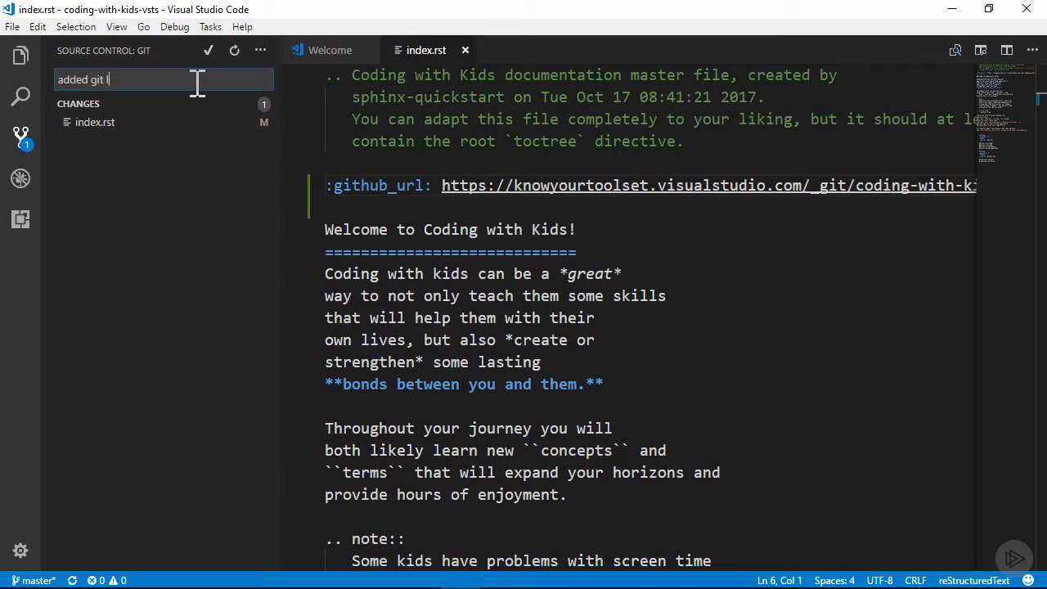
pyautogui.click(208, 51)
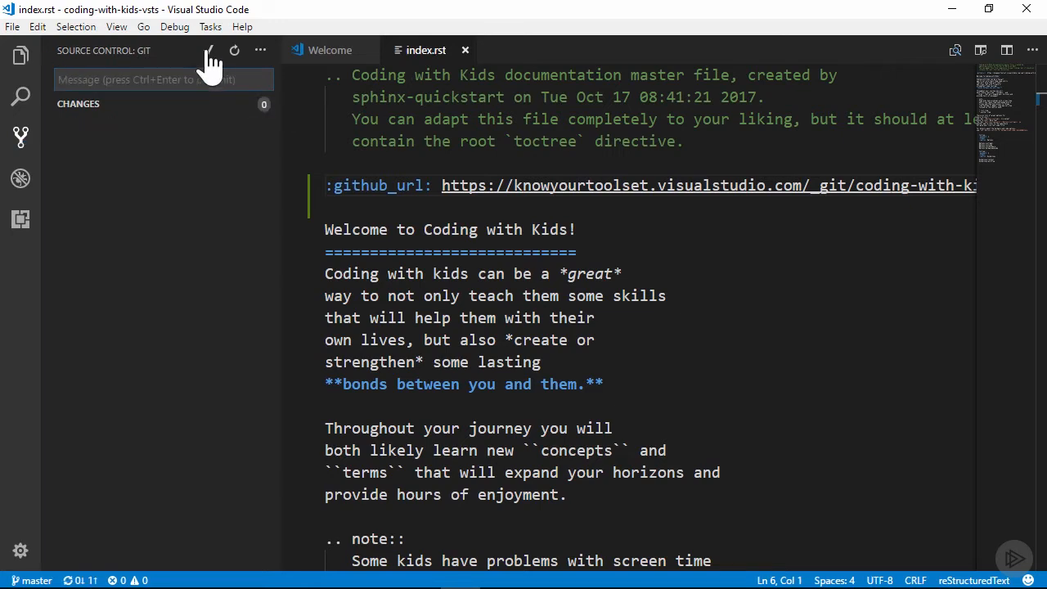
pyautogui.click(260, 51)
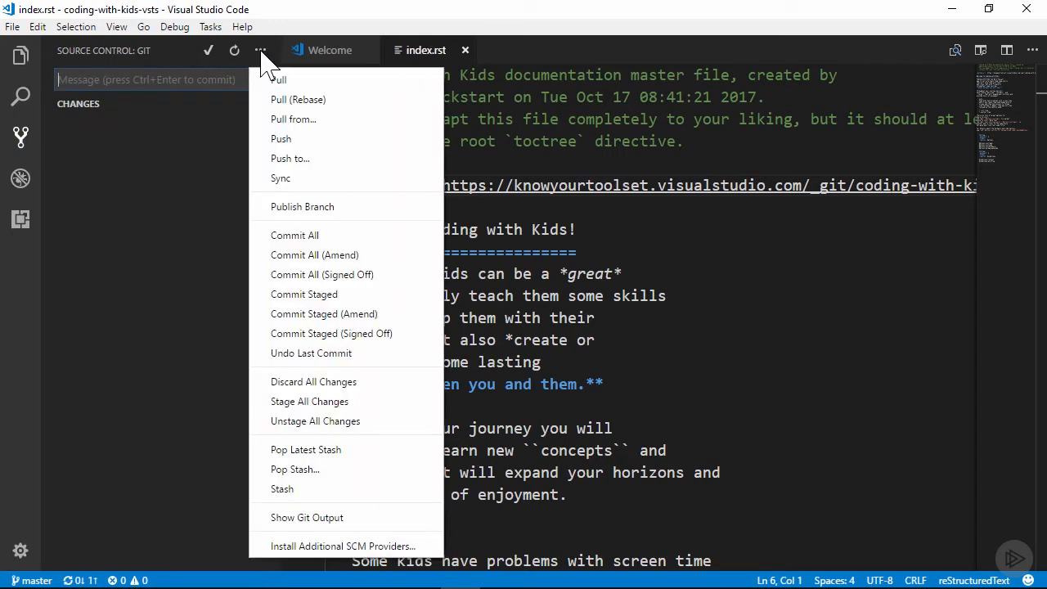
pyautogui.click(279, 140)
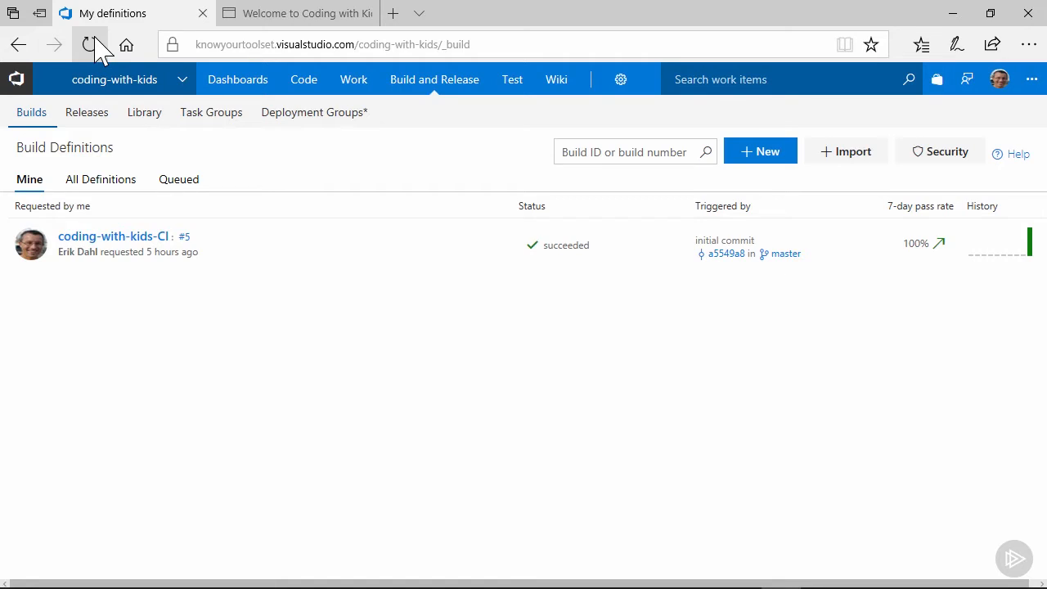
# Switch to the browser and refresh the build definitions list
pyautogui.click(90, 42)
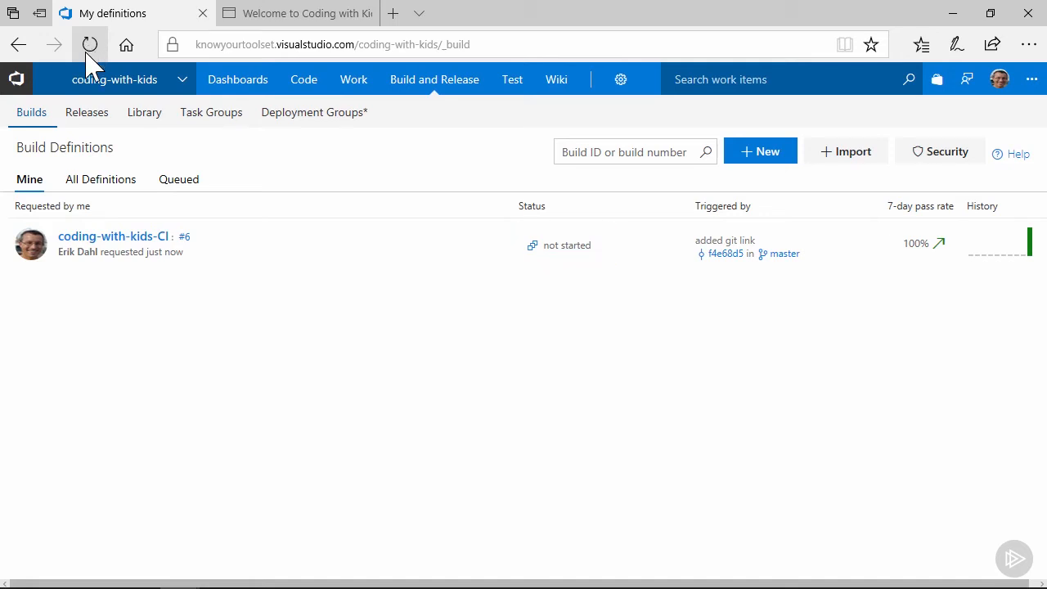
# Resume the paused coding-with-kids-CI build definition so its queued build runs
pyautogui.moveTo(341, 232)
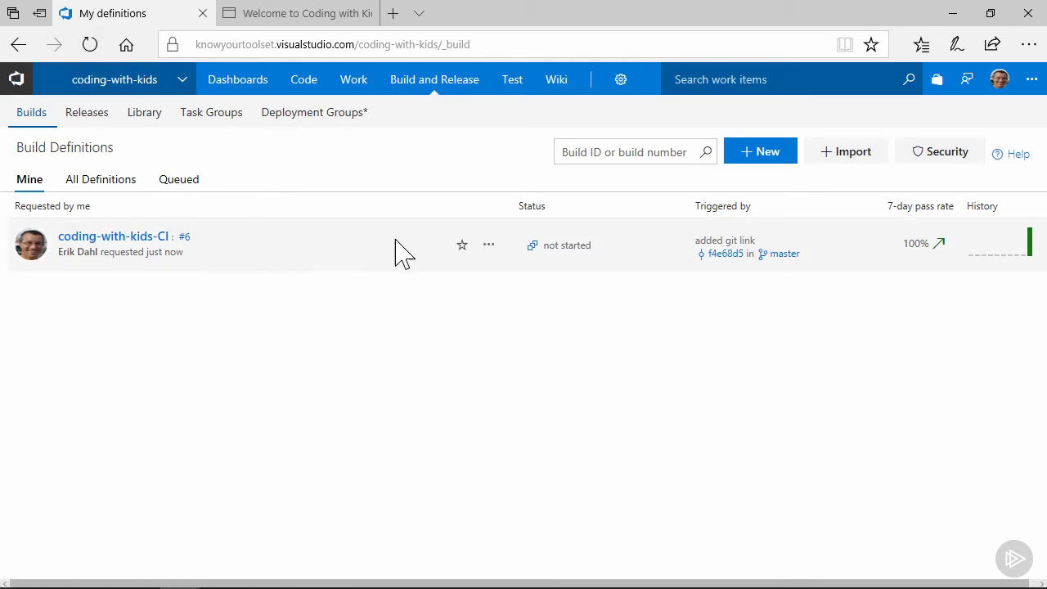
pyautogui.click(489, 250)
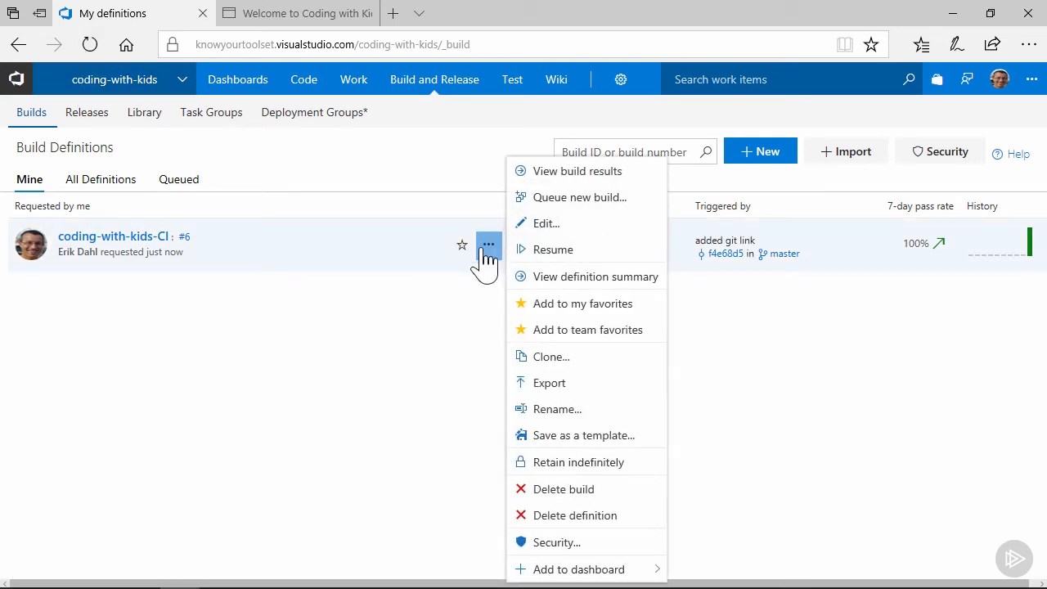
pyautogui.click(559, 251)
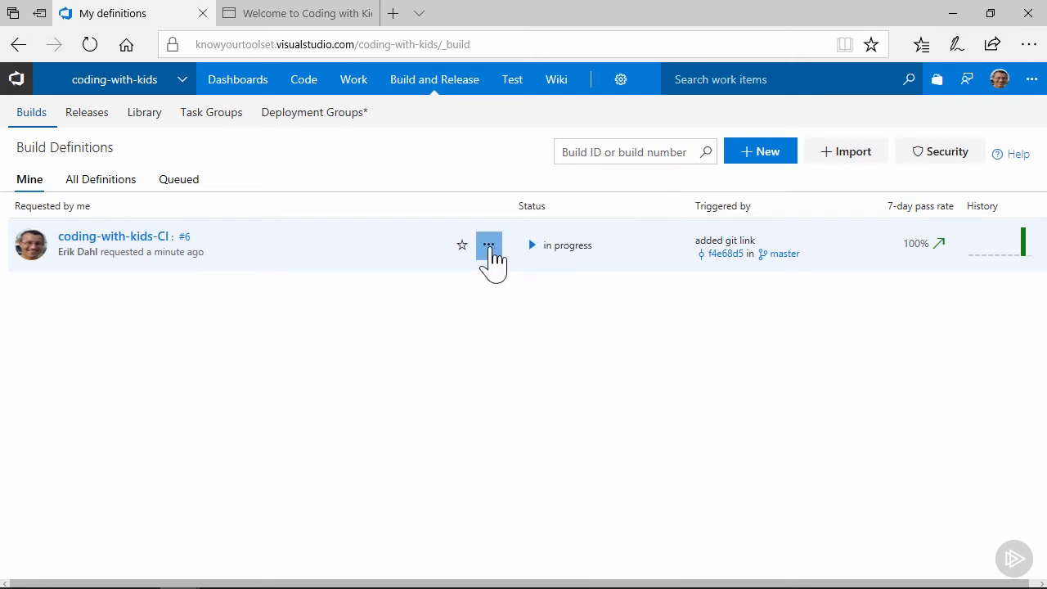
# Review the results of build 6 and the summary of the Release-2 release it triggered
pyautogui.click(185, 238)
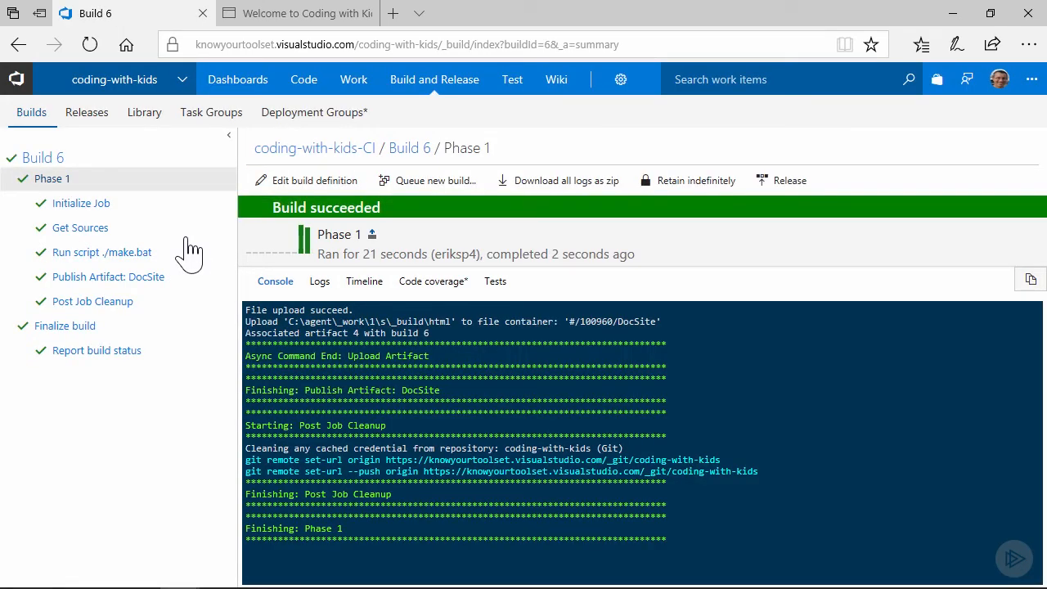
pyautogui.click(89, 117)
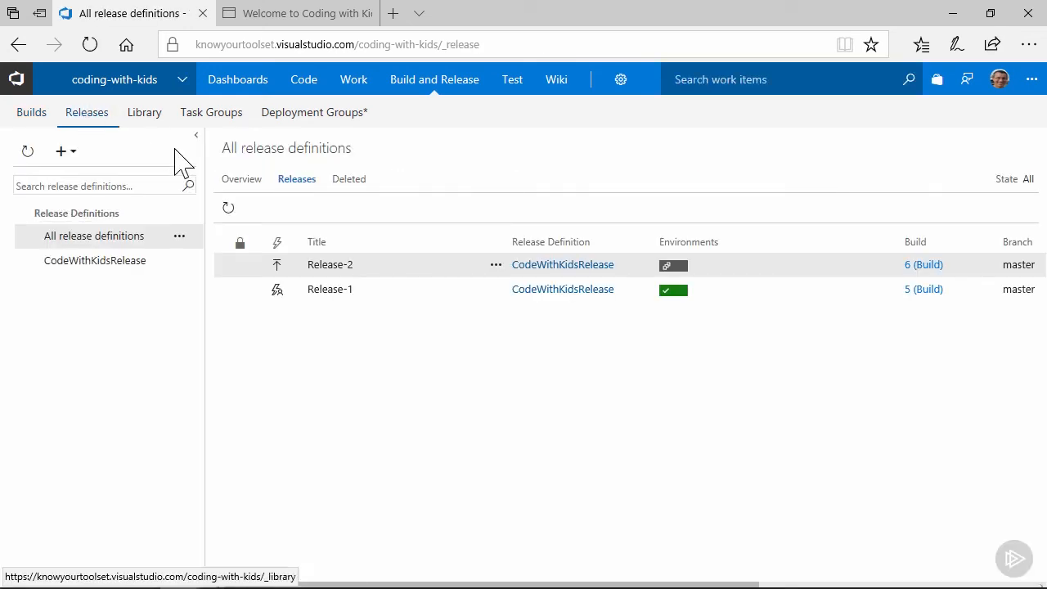
pyautogui.click(338, 267)
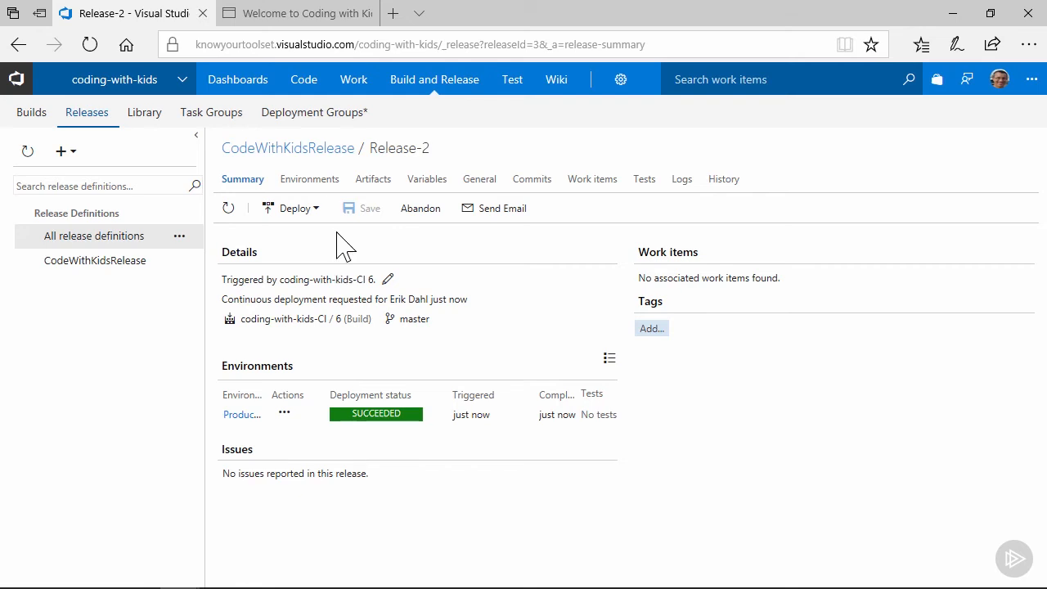
# Switch to the local docs tab, reload the welcome page and follow its Edit on GitHub link to index.rst
pyautogui.click(321, 22)
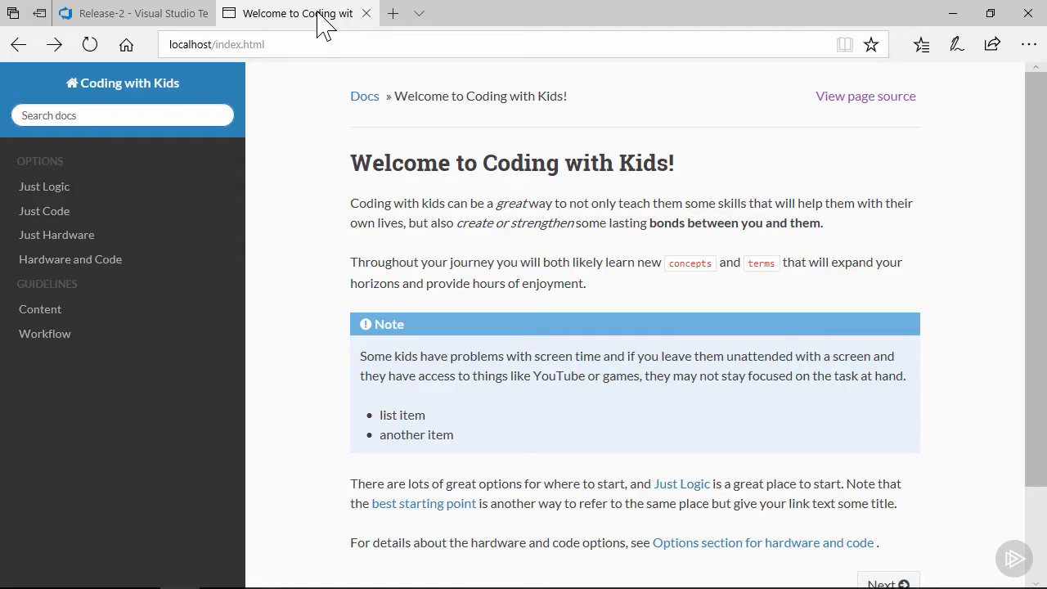
pyautogui.click(91, 47)
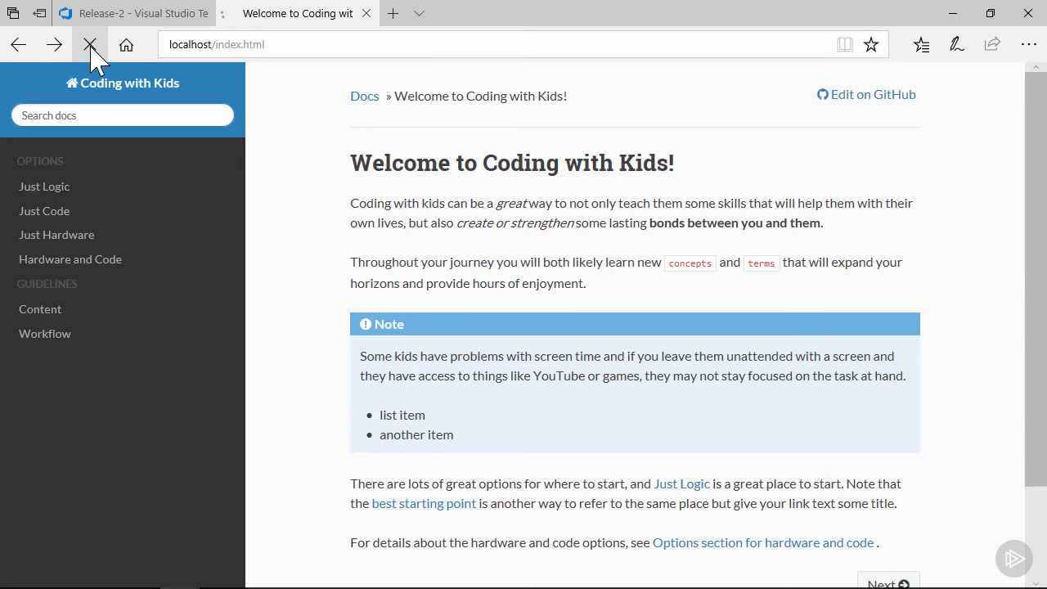
pyautogui.click(91, 47)
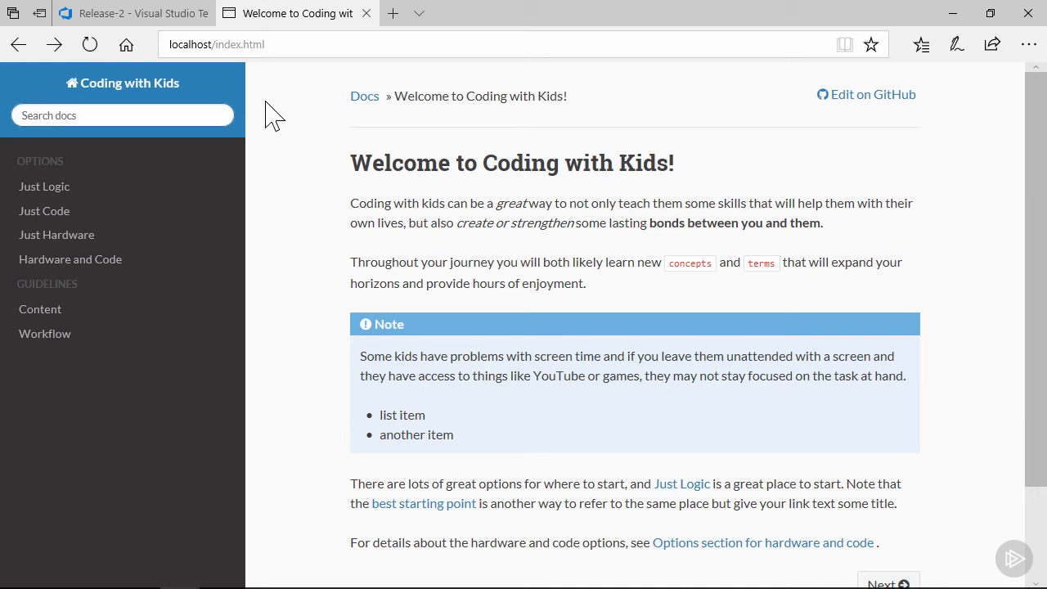
pyautogui.click(879, 96)
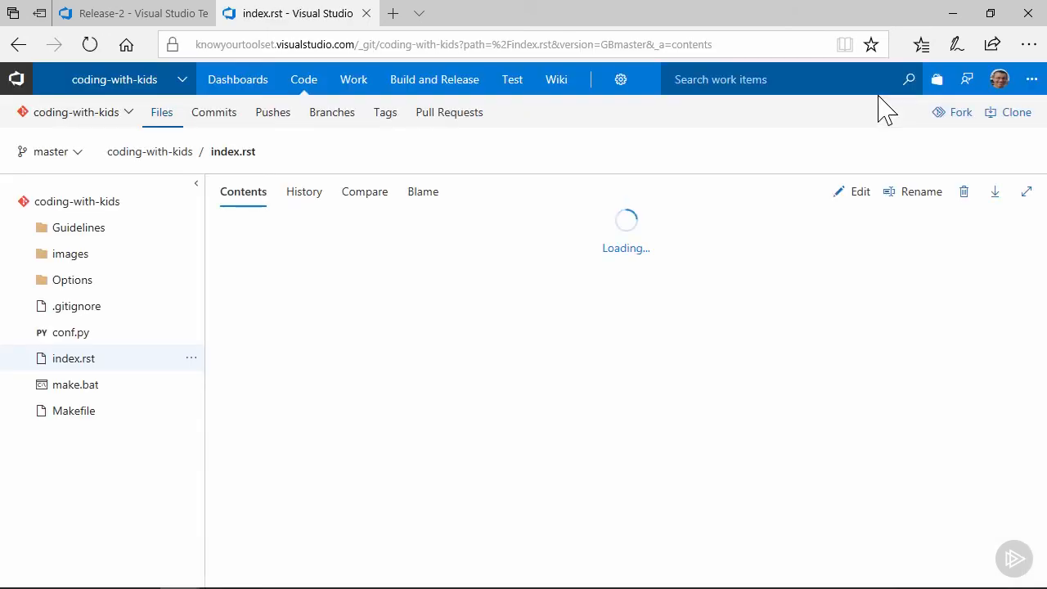